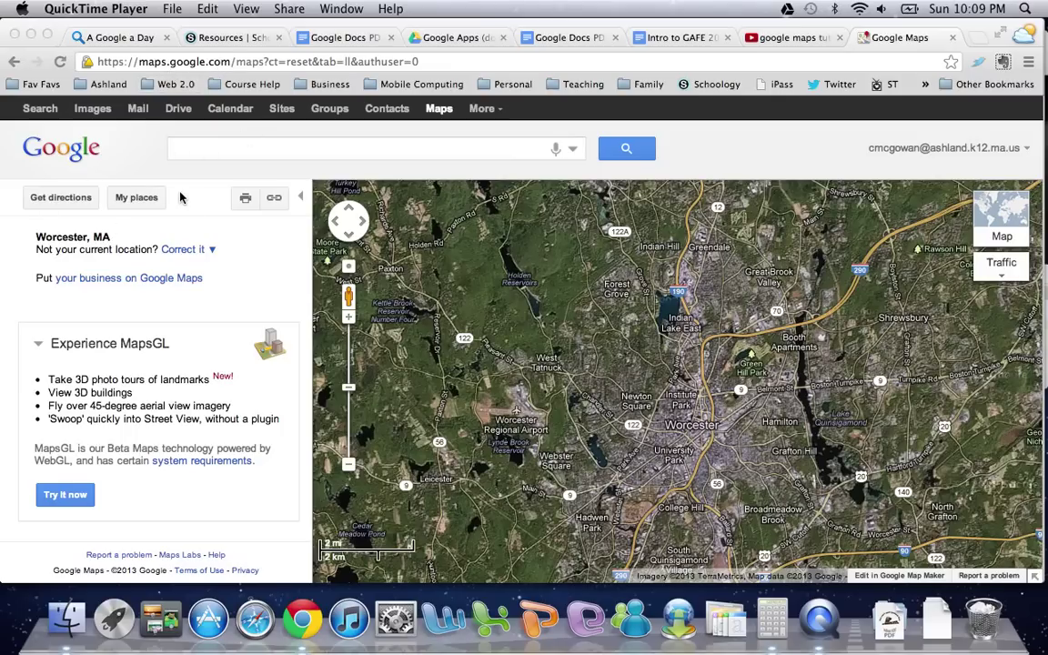
# - Start a new custom map from the My places panel
pyautogui.click(135, 200)
pyautogui.click(135, 200)
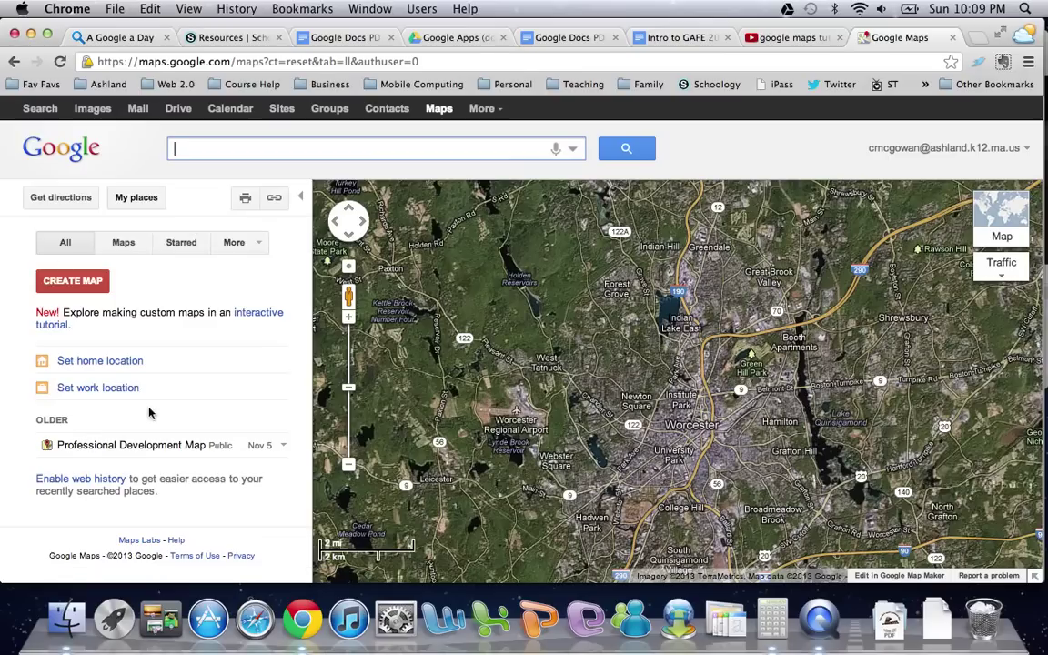
pyautogui.click(74, 283)
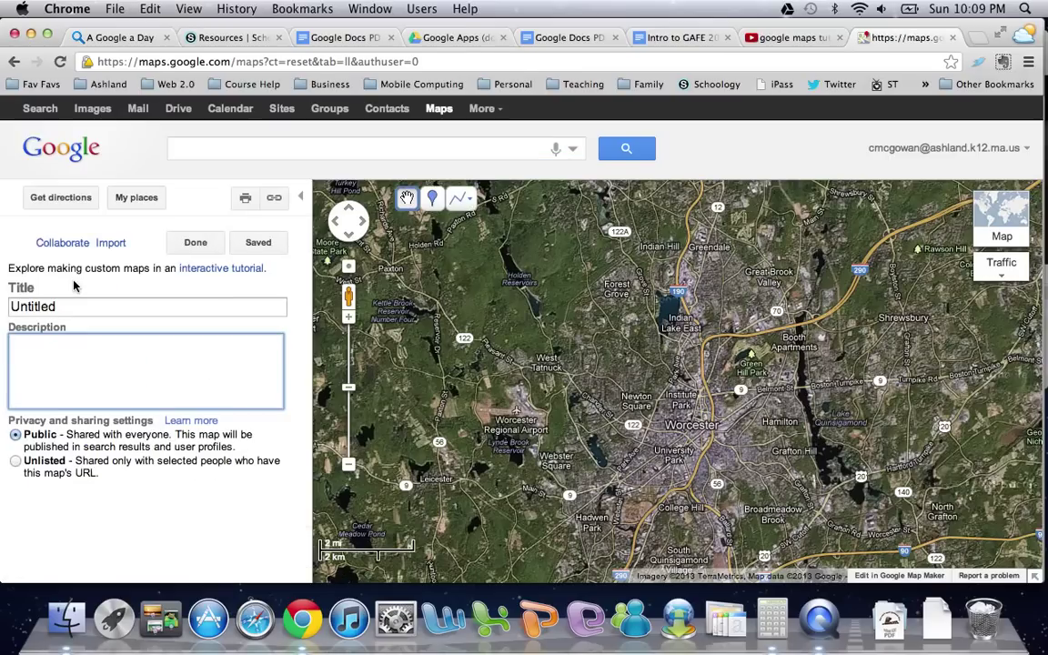
# - Title the map 'Ashland', describe it as 'Schools in Ashland', and save it
pyautogui.moveTo(54, 306); pyautogui.dragTo(9, 307)
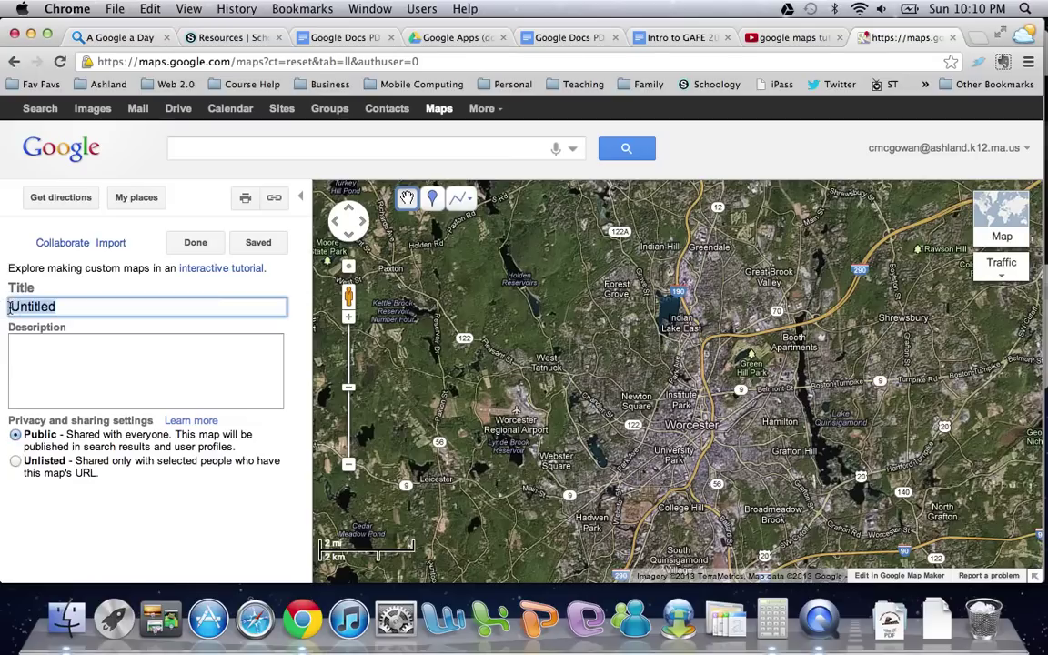
pyautogui.write('Ashland')
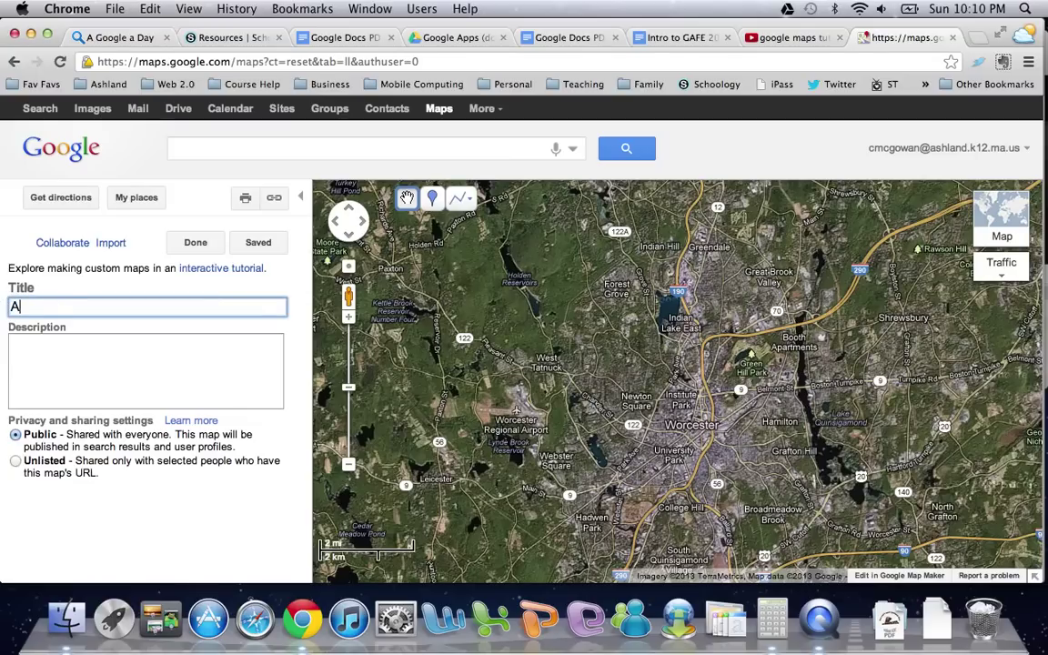
pyautogui.click(35, 362)
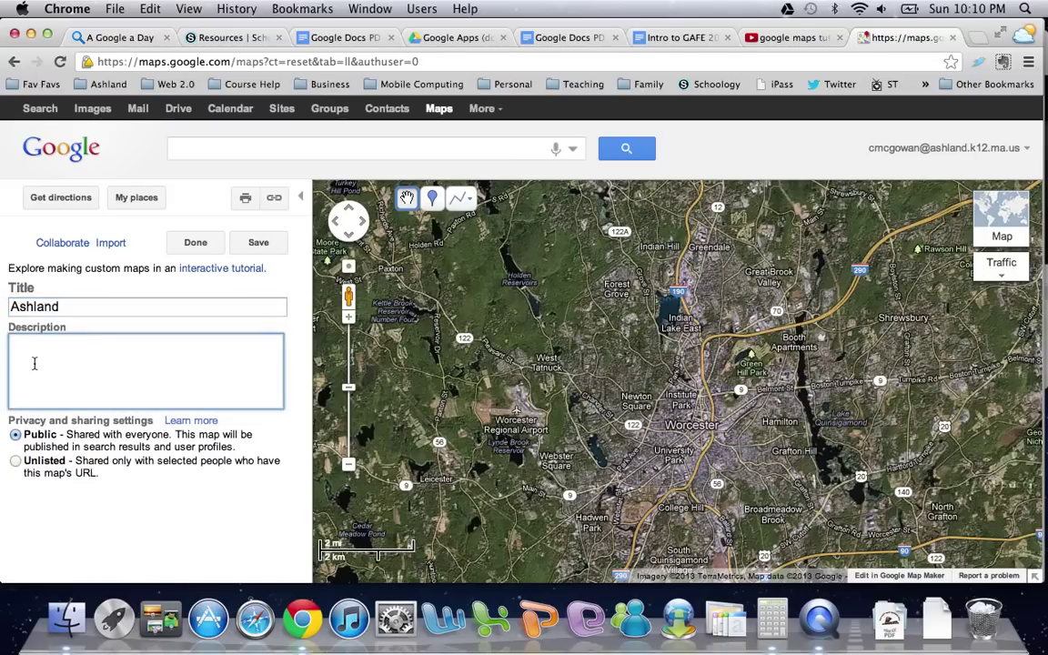
pyautogui.write('Schools in Ashland')
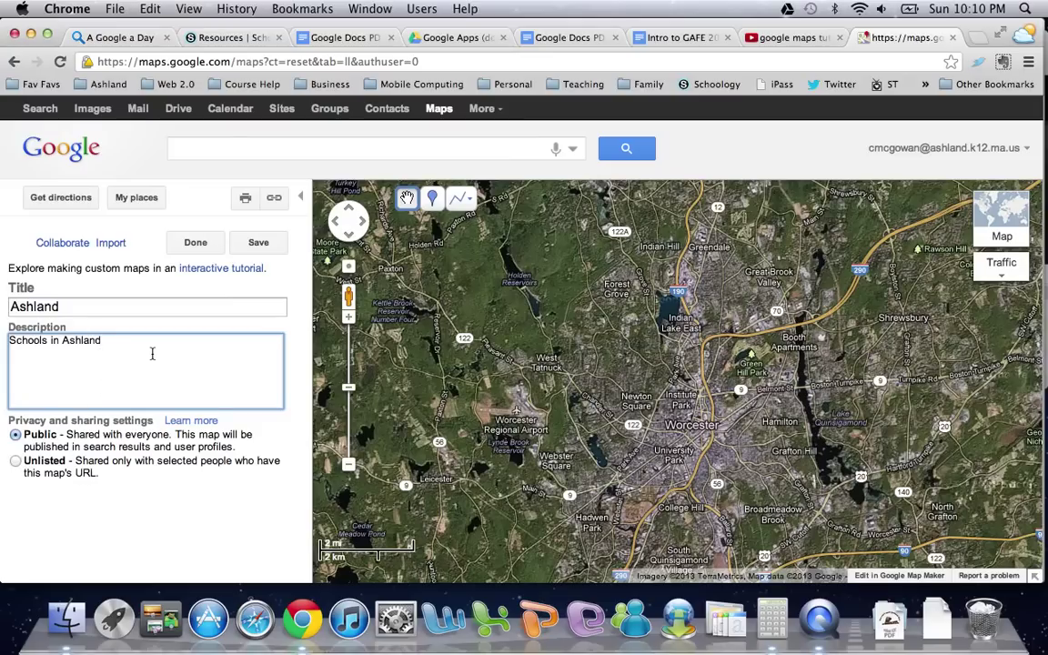
pyautogui.click(256, 243)
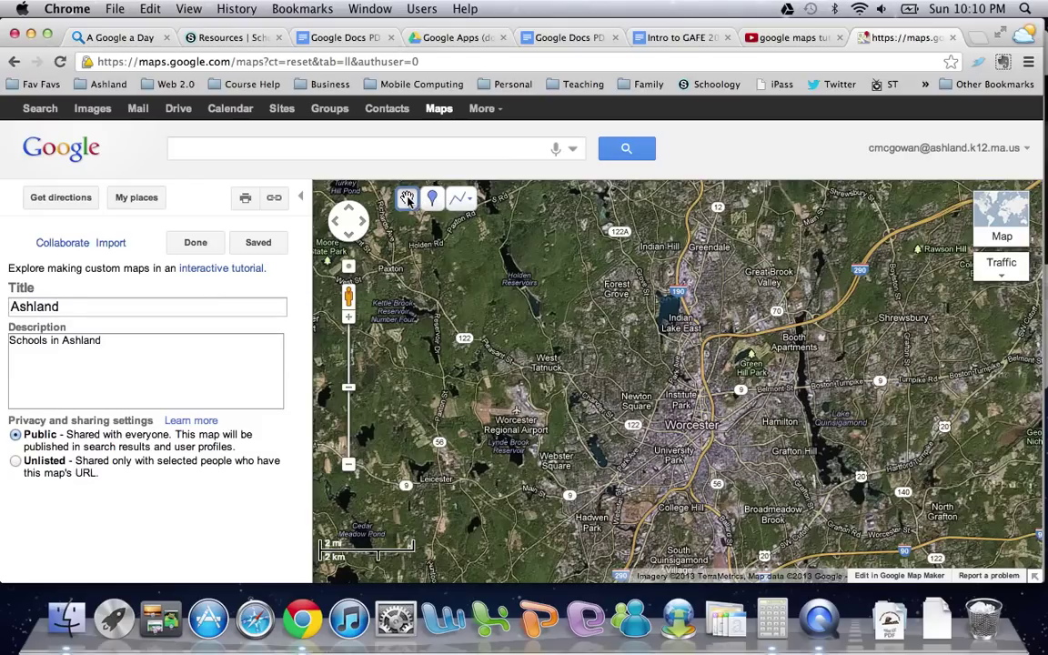
# - Pan the map east past Grafton and Hopkinton to centre Ashland, then zoom in
pyautogui.click(714, 396)
pyautogui.click(693, 394)
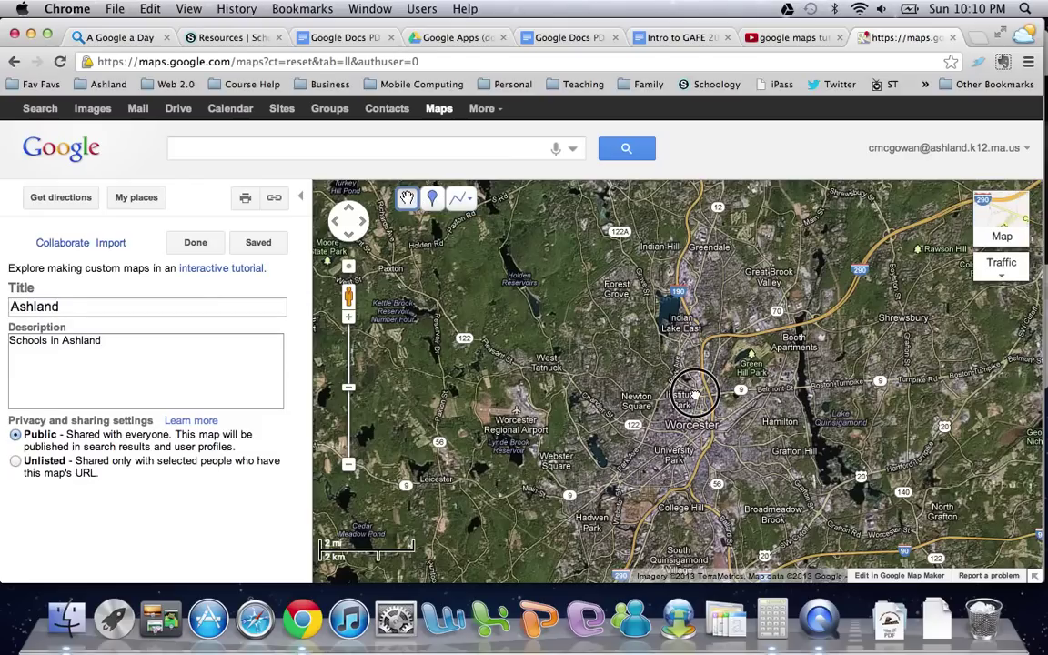
pyautogui.moveTo(693, 394); pyautogui.dragTo(449, 282)
pyautogui.moveTo(637, 341); pyautogui.dragTo(500, 280)
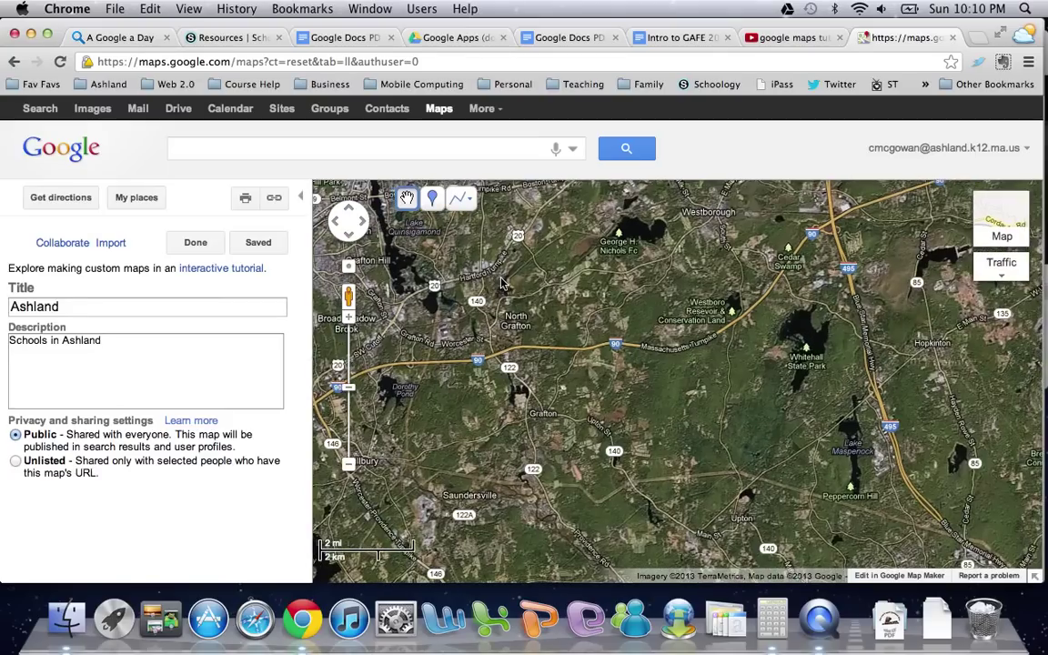
pyautogui.moveTo(741, 346); pyautogui.dragTo(412, 375)
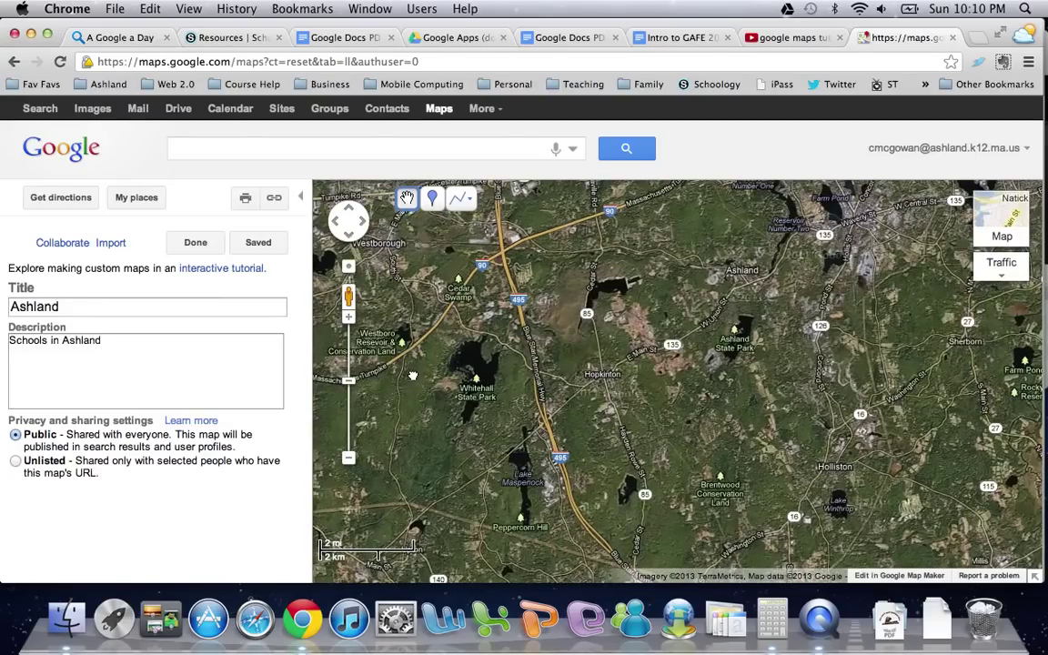
pyautogui.moveTo(754, 301); pyautogui.dragTo(608, 368)
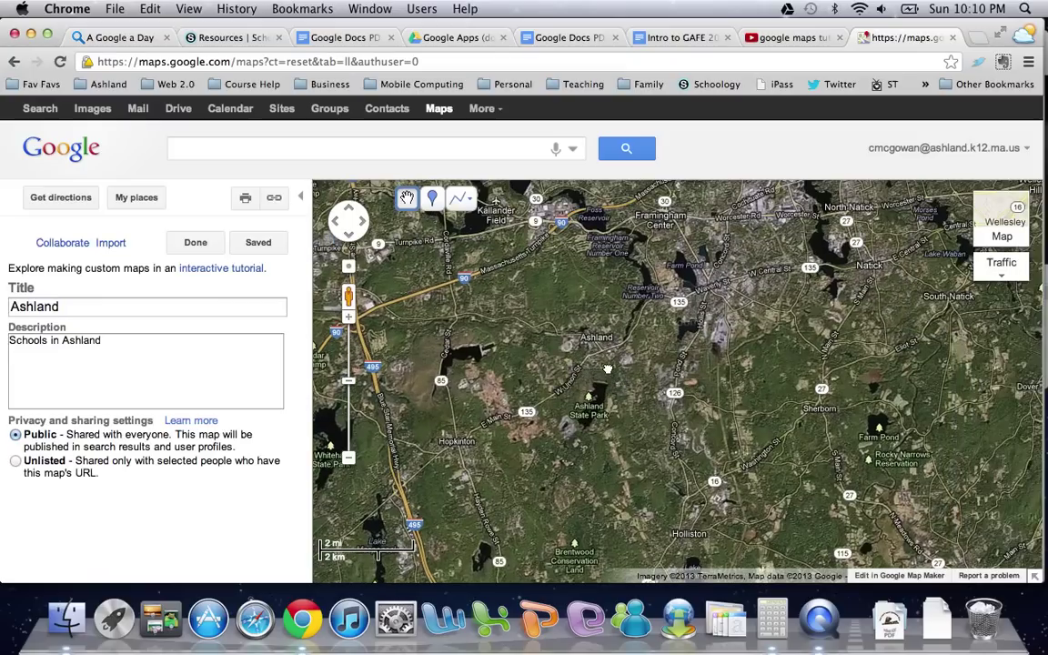
pyautogui.scroll(2, 598, 353)
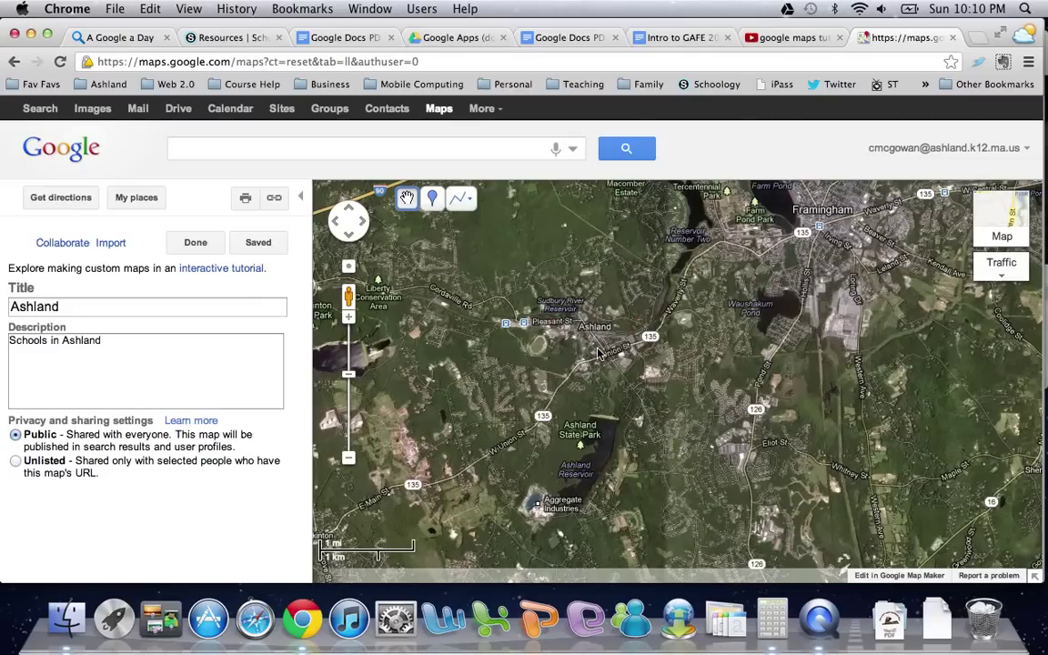
# - With the Add a placemark tool active, zoom to bring Ashland High School into view
pyautogui.click(433, 200)
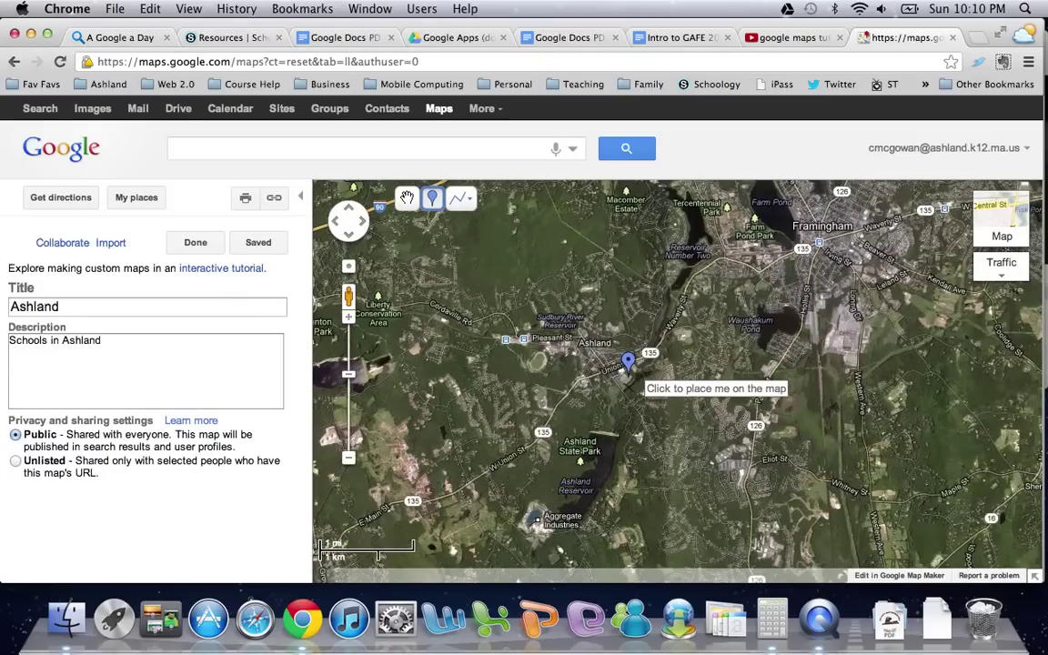
pyautogui.scroll(-3, 627, 373)
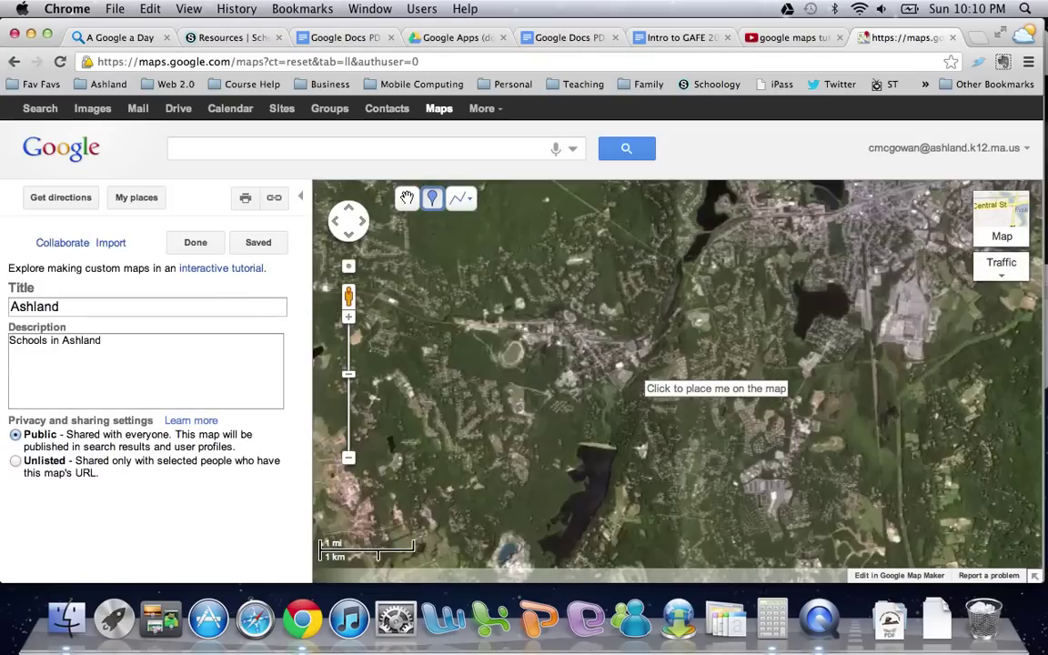
pyautogui.scroll(2, 628, 362)
pyautogui.scroll(3, 628, 362)
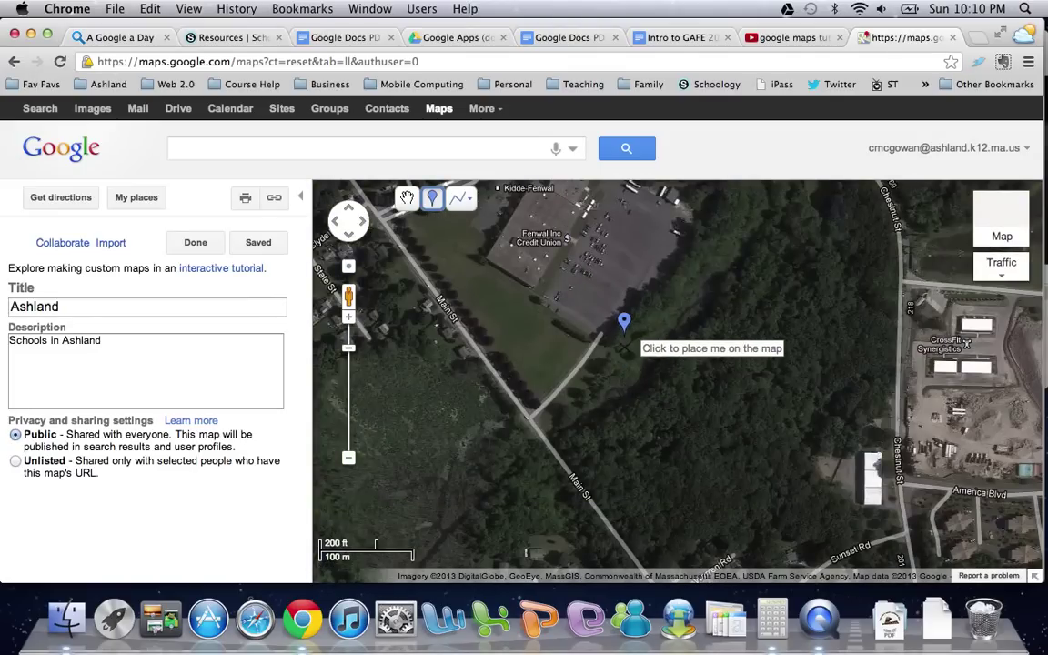
pyautogui.scroll(-2, 624, 341)
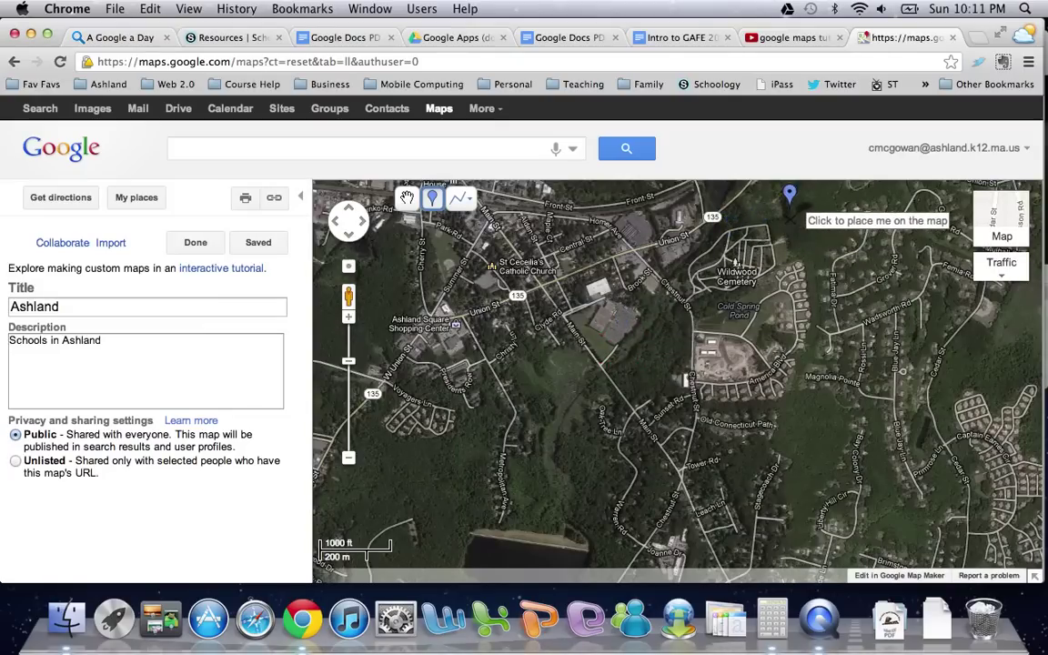
pyautogui.press('Up')
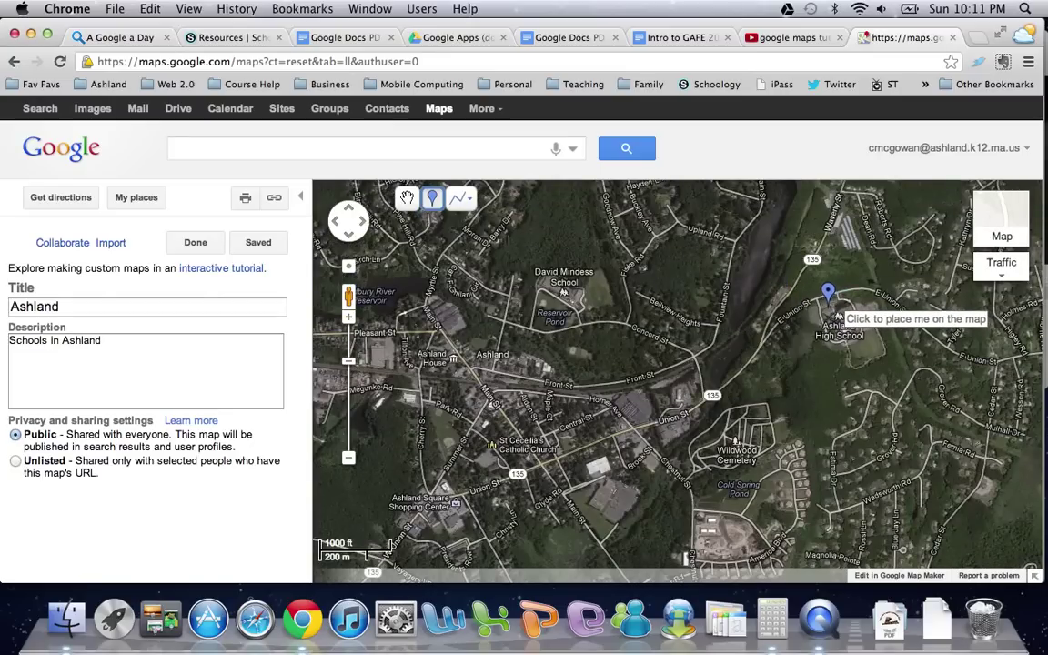
# - Drop a marker on Ashland High School and title it 'Ashland High'
pyautogui.click(826, 289)
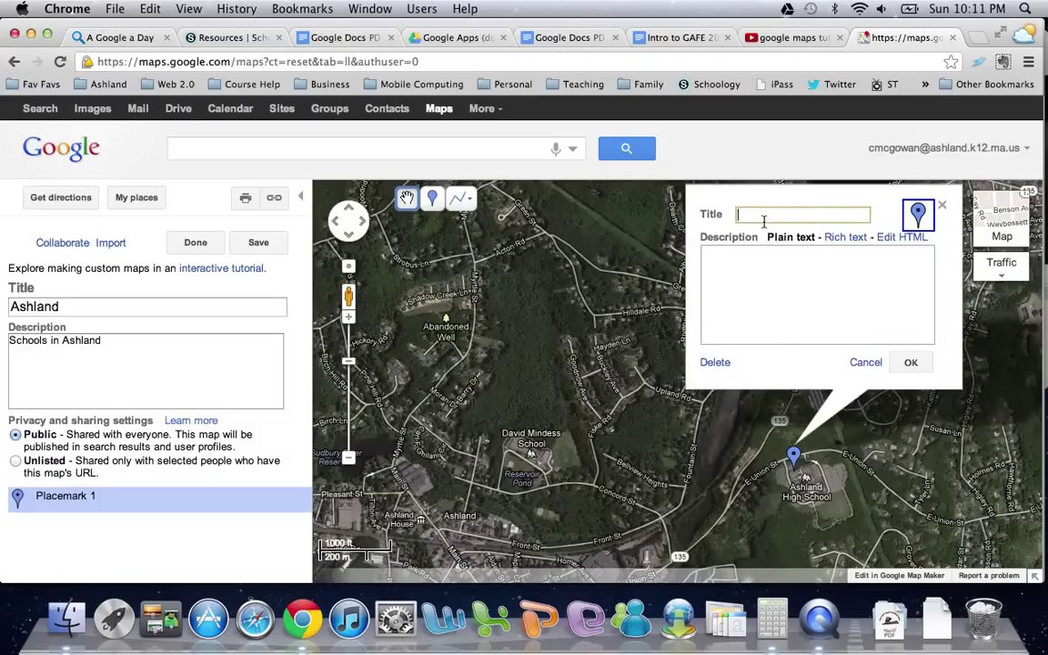
pyautogui.write('Ashland high')
pyautogui.press('BackSpace')
pyautogui.press('BackSpace')
pyautogui.press('BackSpace')
pyautogui.press('BackSpace')
pyautogui.write('High')
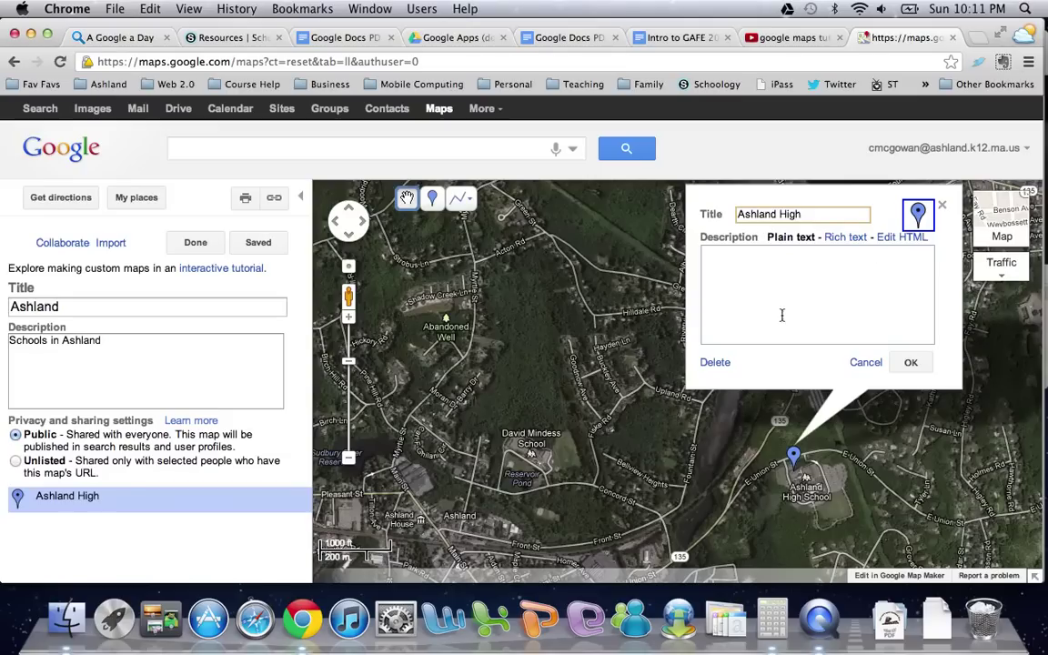
# - Add the rich-text description 'Ashland High!' without an image, and confirm the placemark
pyautogui.click(799, 271)
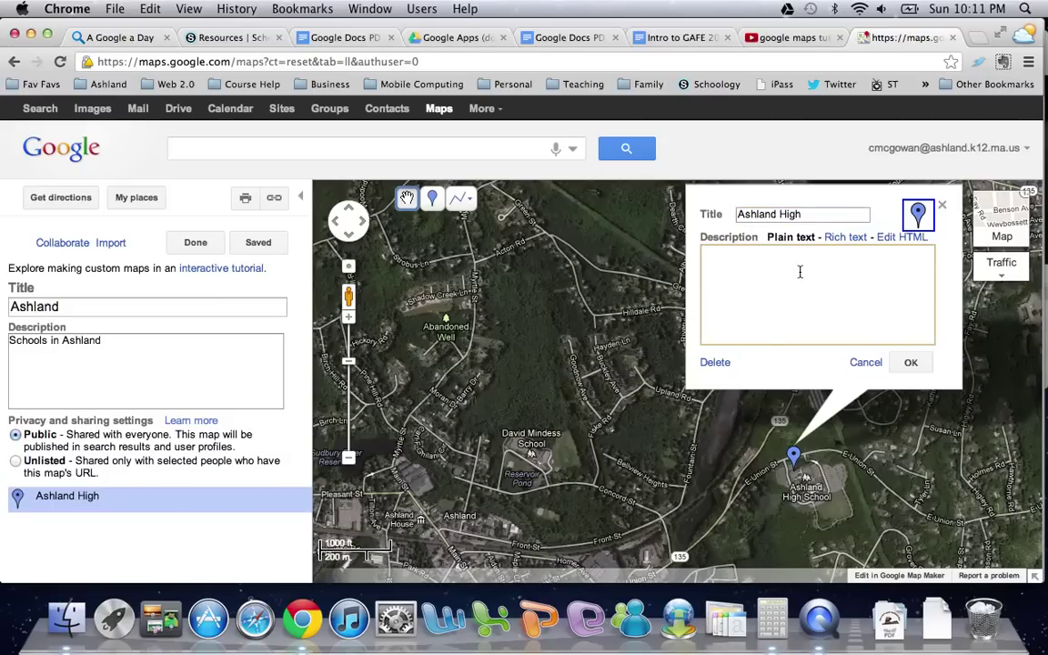
pyautogui.click(837, 238)
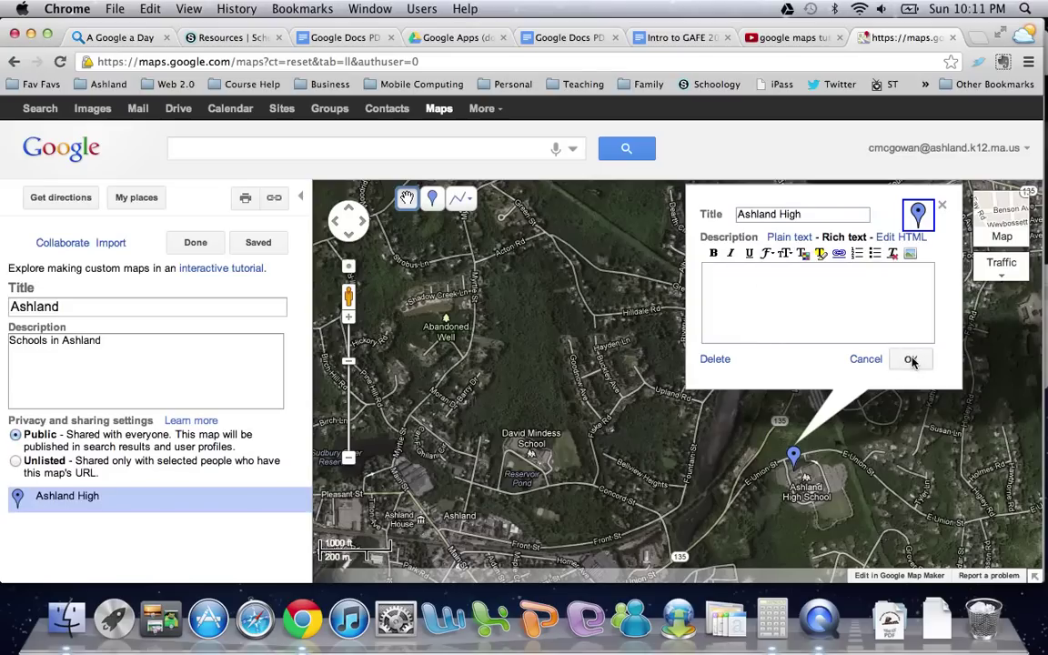
pyautogui.click(845, 297)
pyautogui.write('Ashland High!')
pyautogui.click(908, 253)
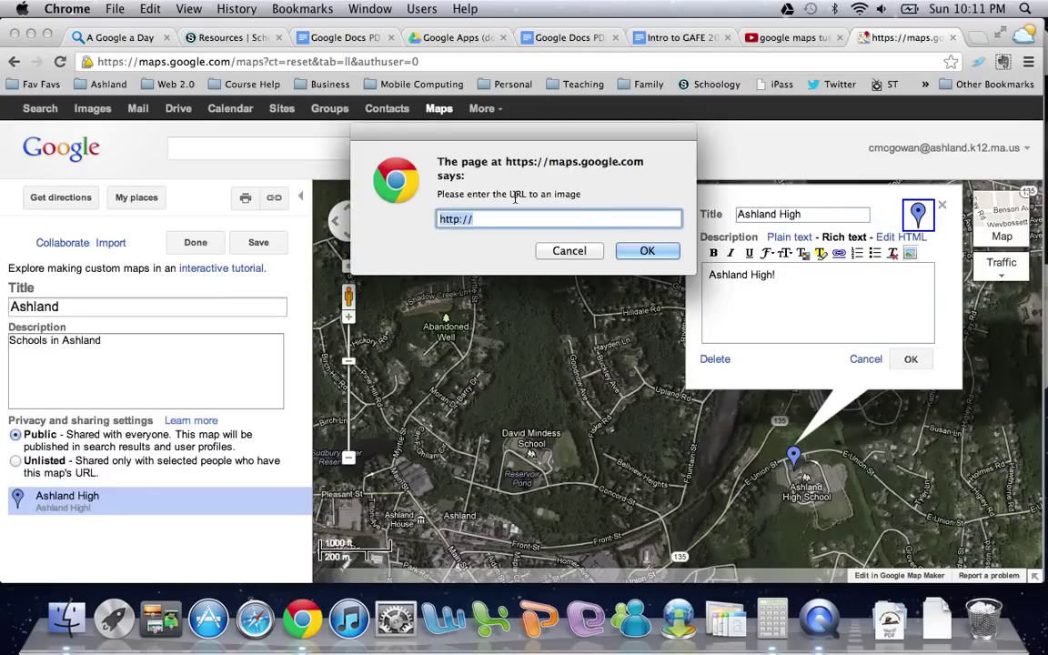
pyautogui.click(490, 218)
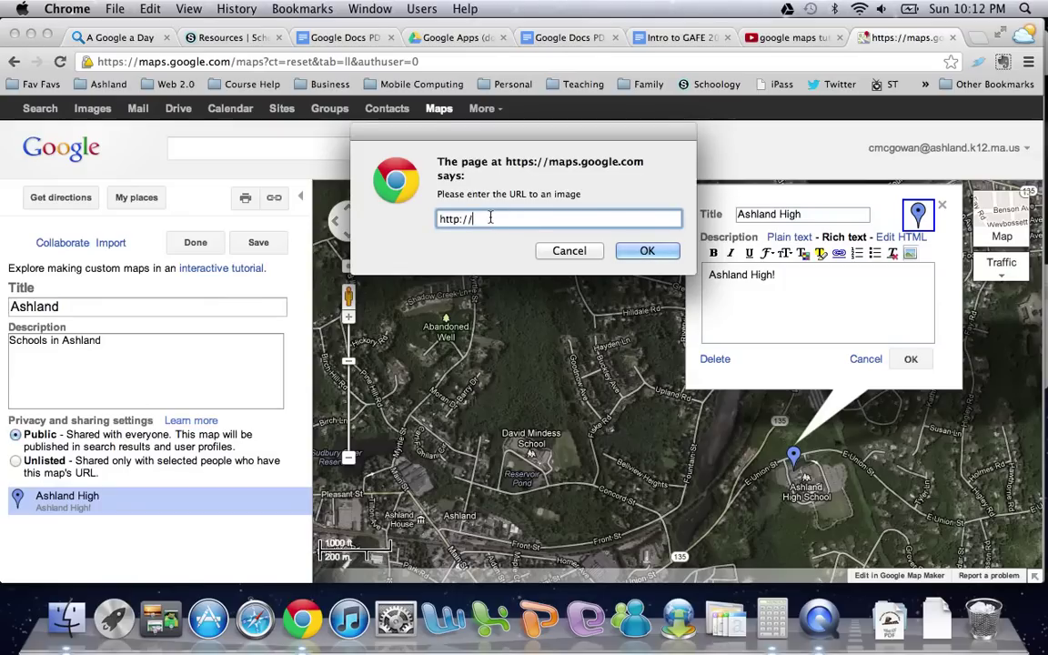
pyautogui.click(577, 252)
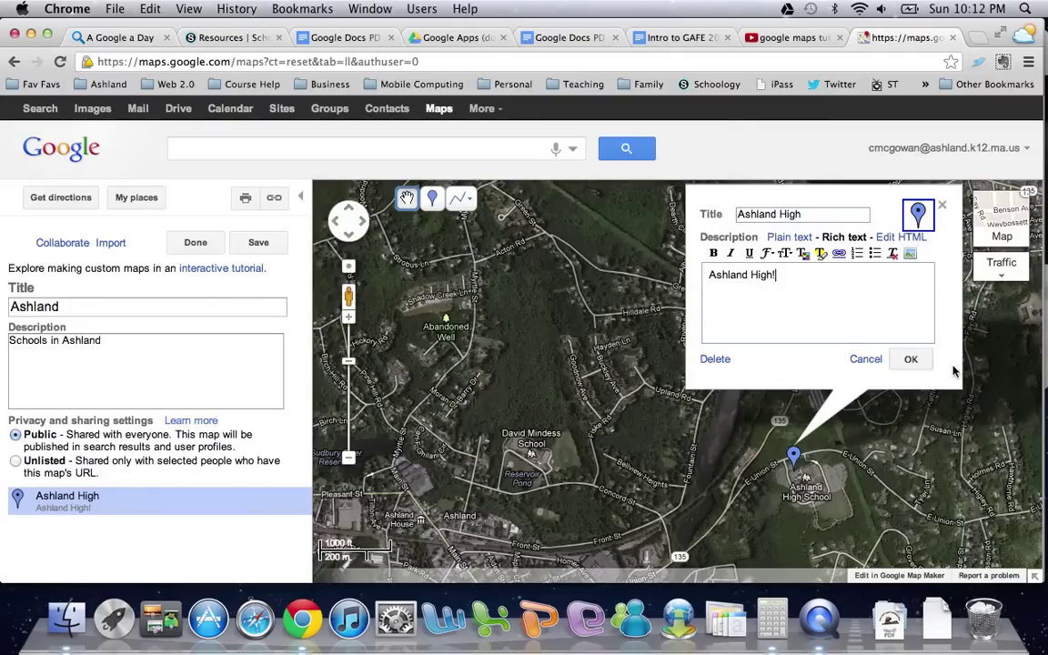
pyautogui.click(911, 358)
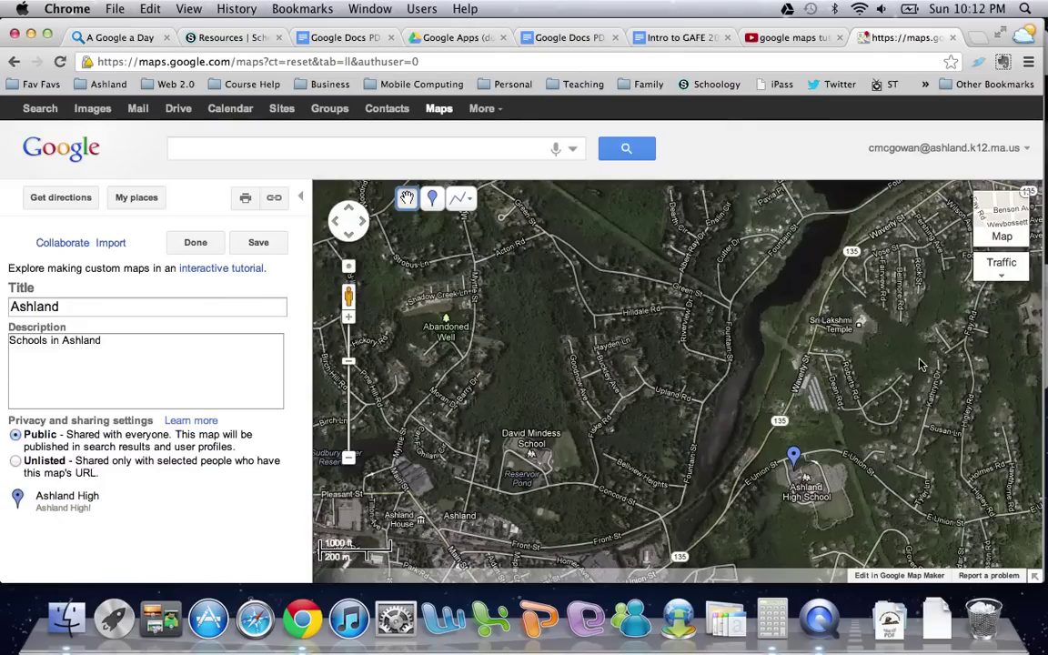
# - Switch the Ashland High marker's icon to the green schoolhouse and confirm
pyautogui.moveTo(822, 401); pyautogui.dragTo(753, 332)
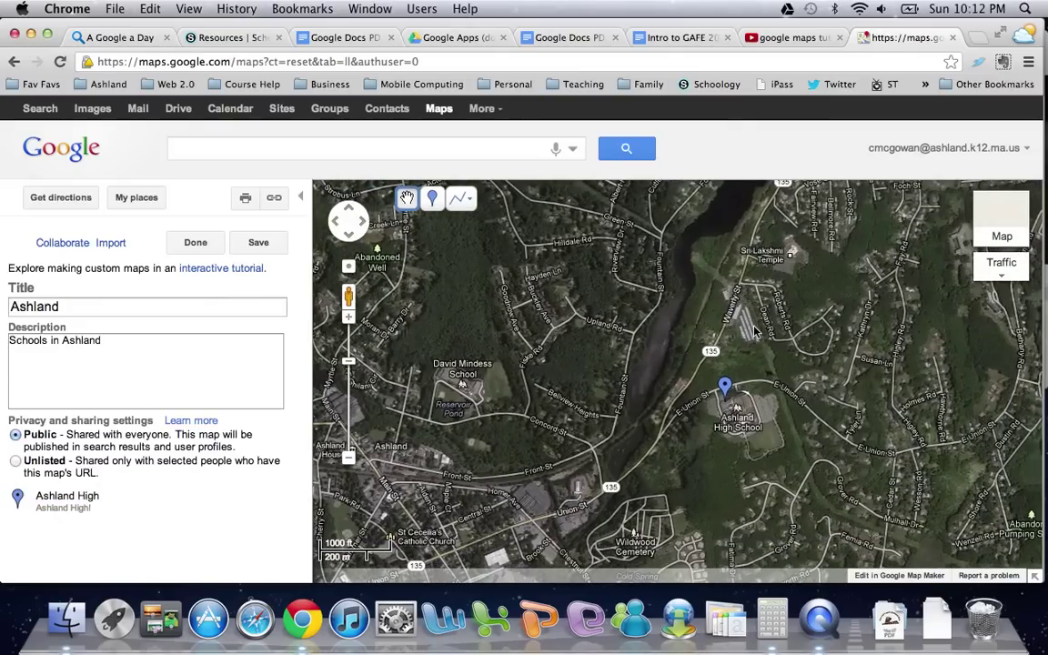
pyautogui.click(725, 387)
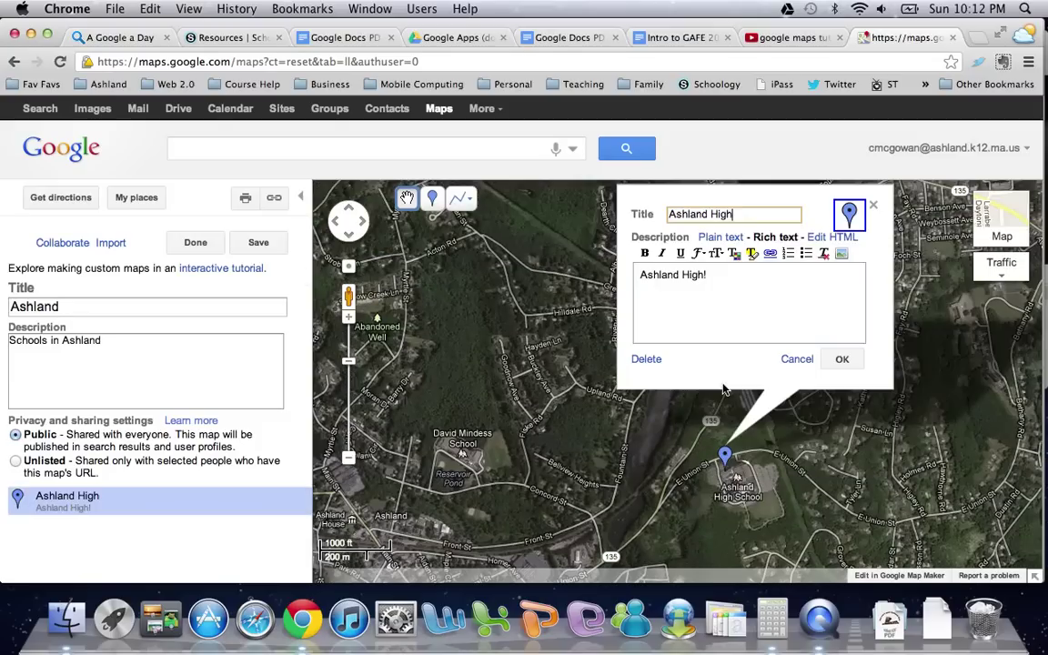
pyautogui.click(849, 215)
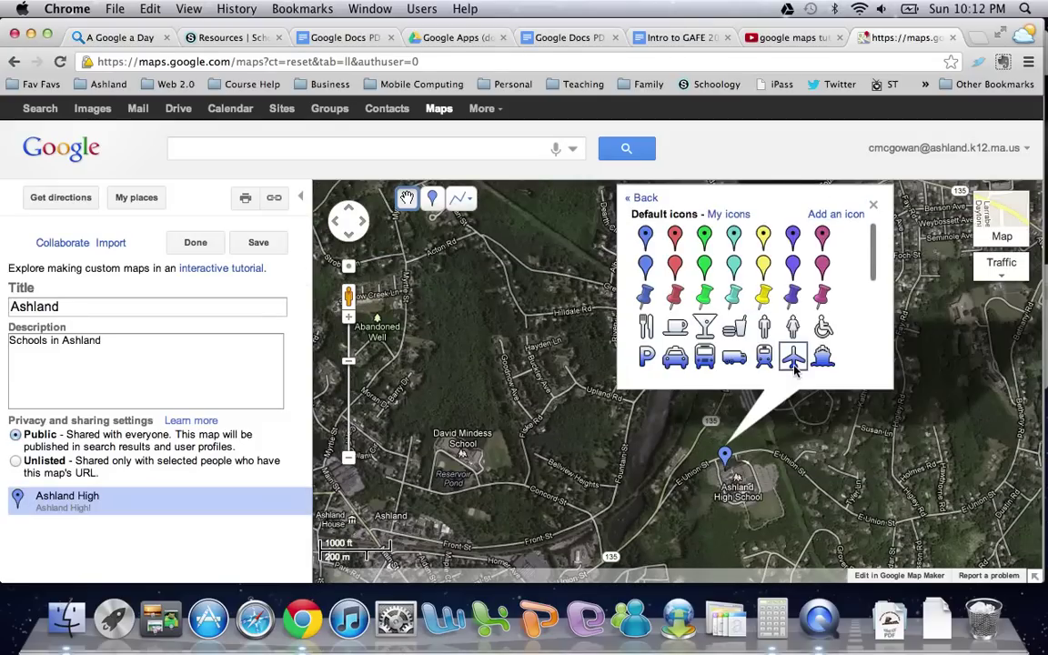
pyautogui.moveTo(873, 259); pyautogui.dragTo(879, 343)
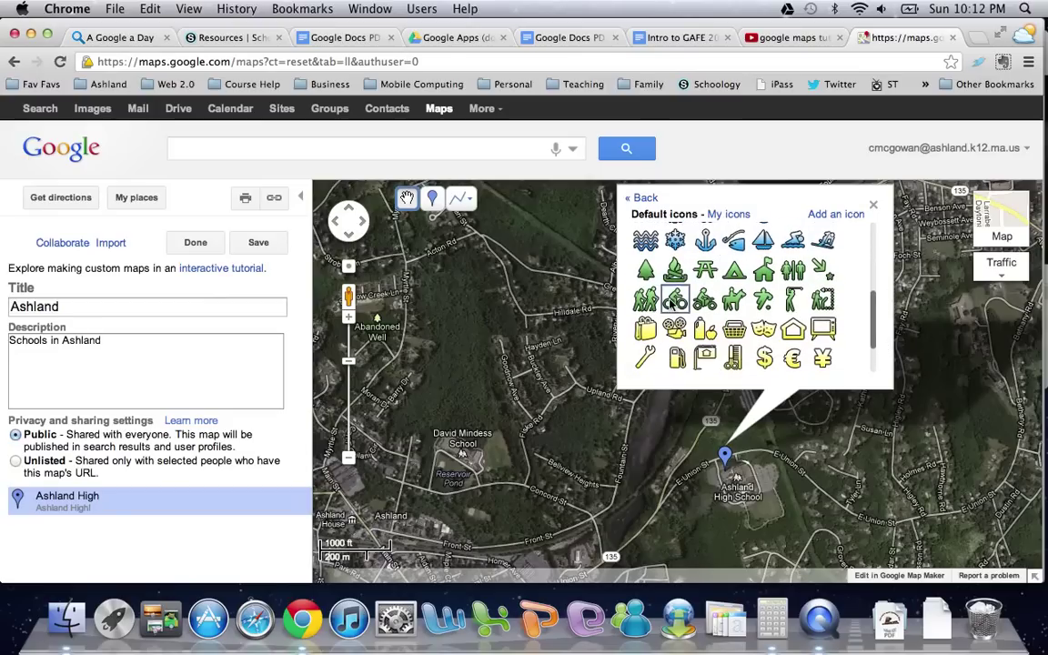
pyautogui.click(761, 272)
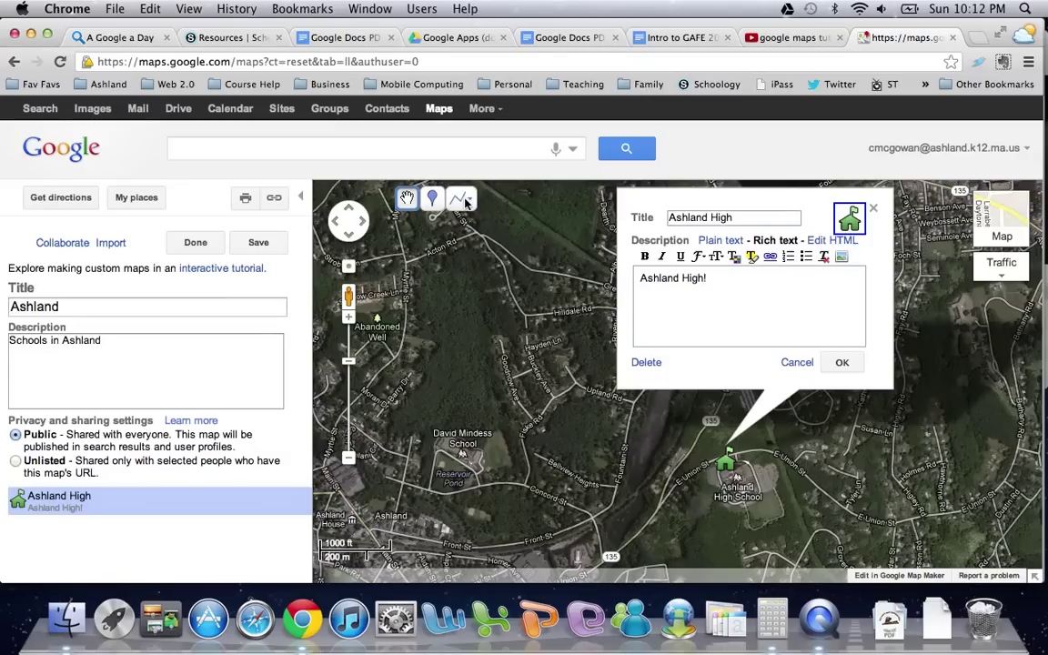
pyautogui.click(842, 362)
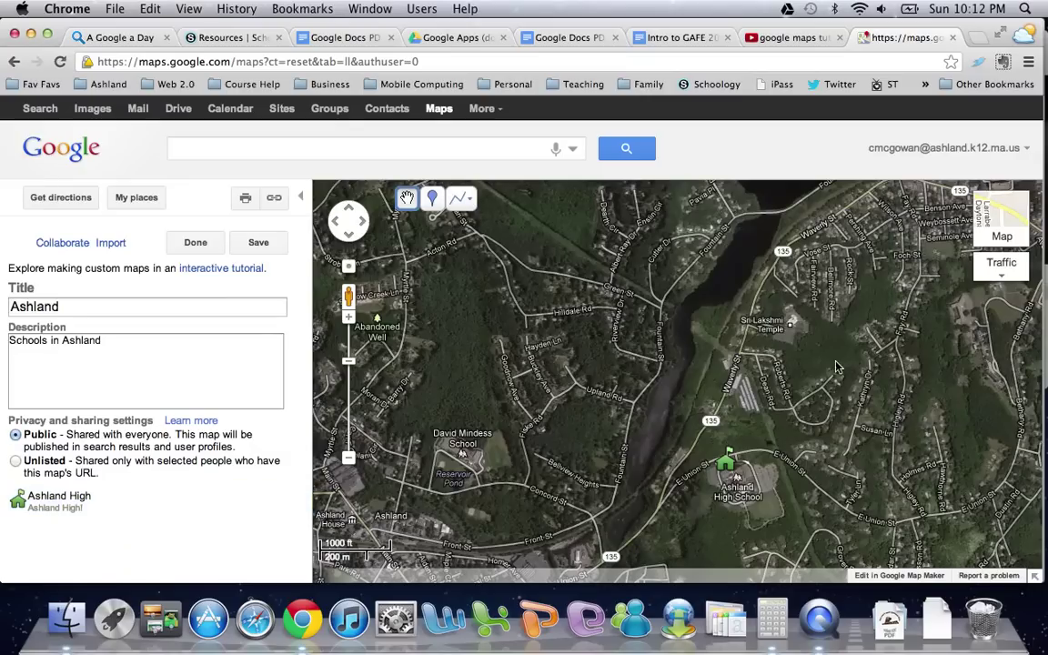
# - Try the Draw a line tool, then return to the hand tool and pan toward downtown Ashland
pyautogui.click(470, 199)
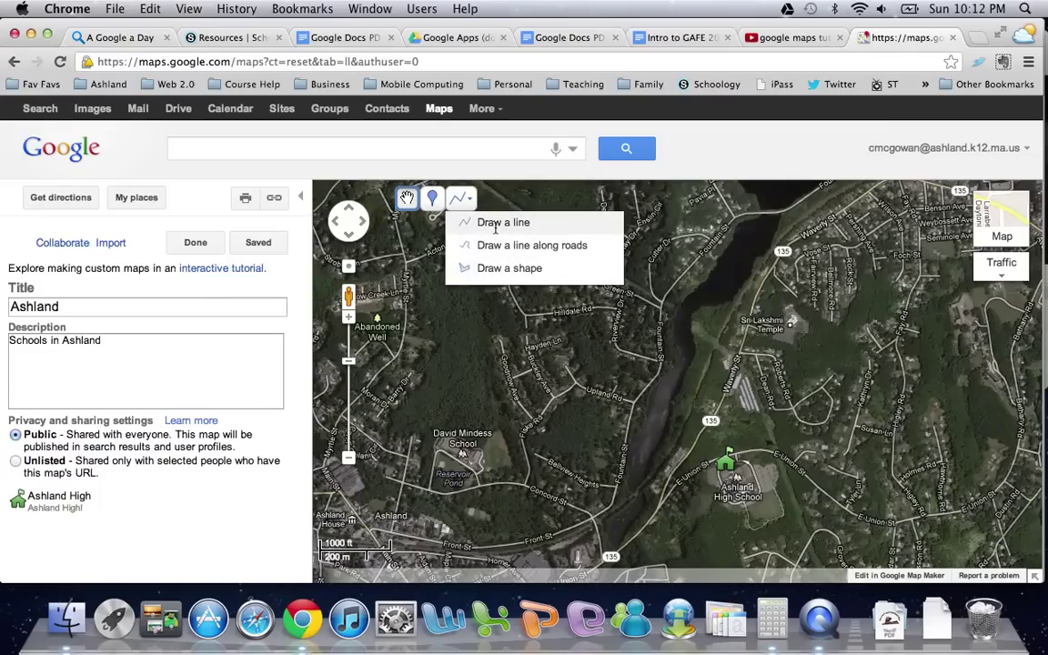
pyautogui.click(461, 199)
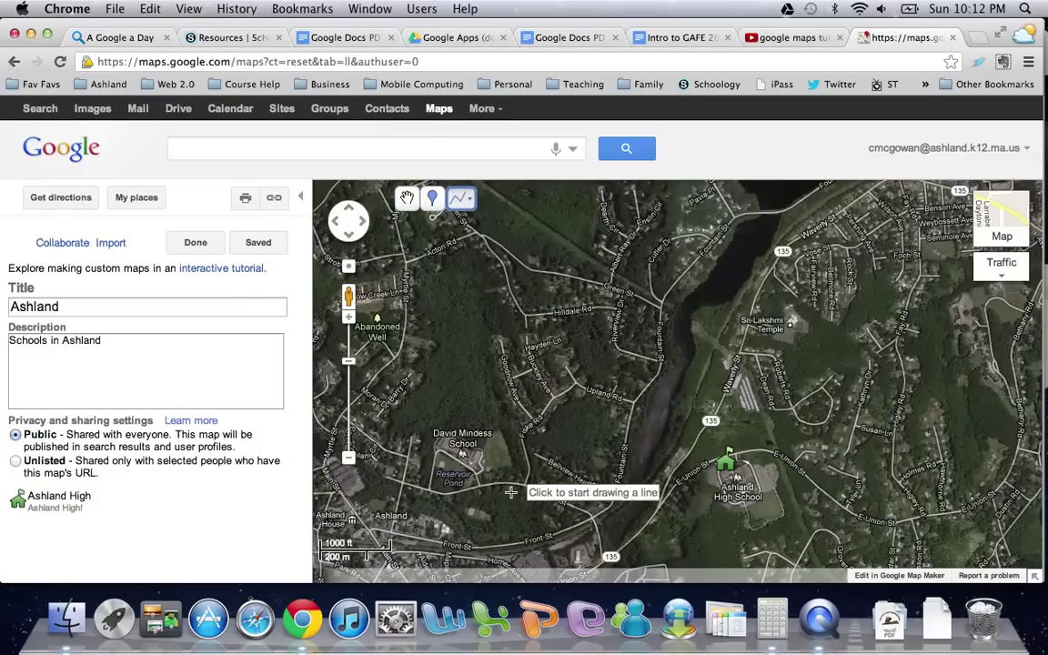
pyautogui.click(406, 199)
pyautogui.moveTo(419, 428); pyautogui.dragTo(740, 289)
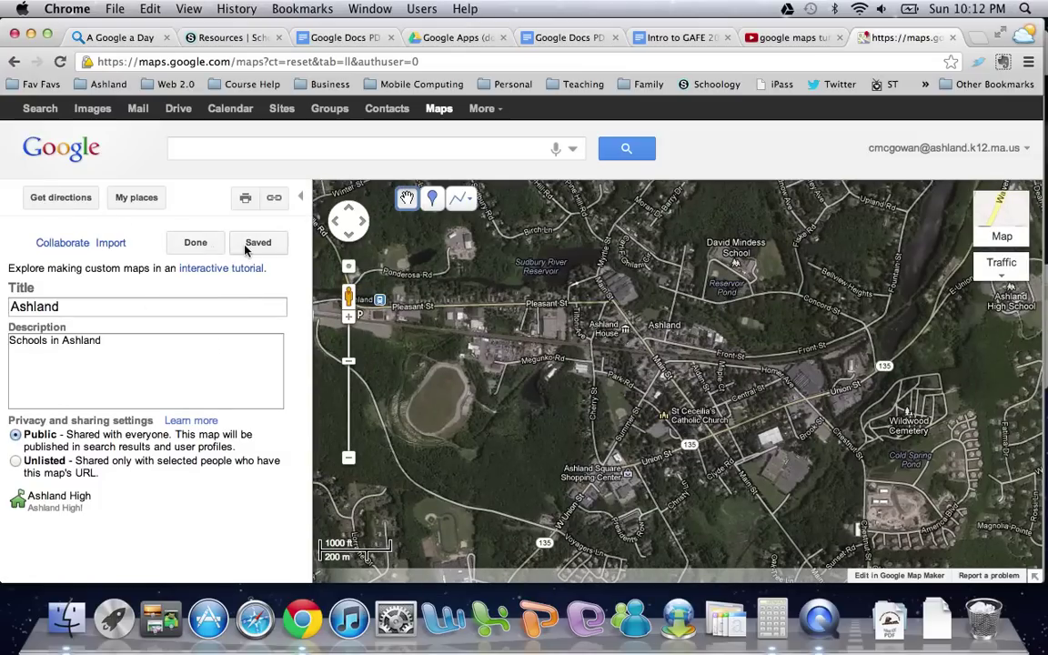
# - Click Done on the Ashland map, then view and close the Collaborate invitation dialog
pyautogui.click(195, 244)
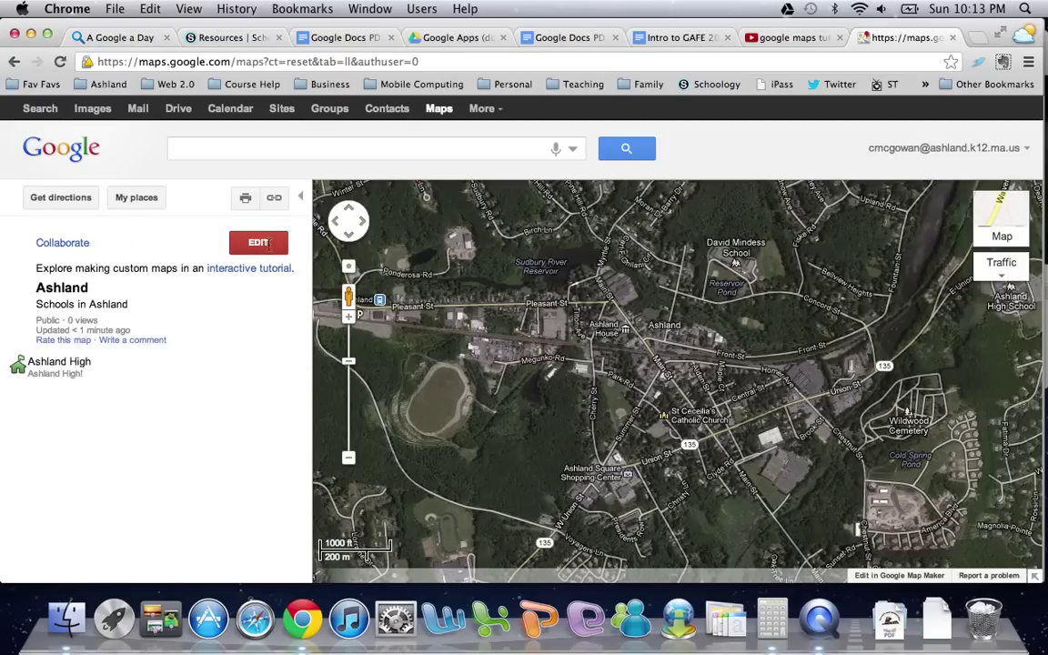
pyautogui.click(60, 245)
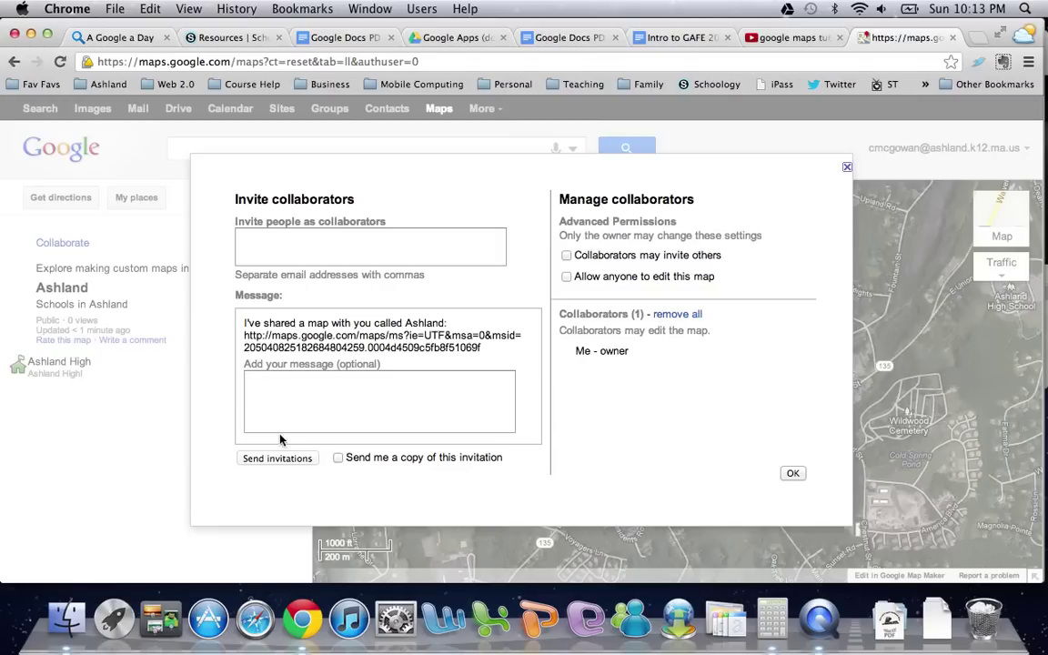
pyautogui.click(846, 168)
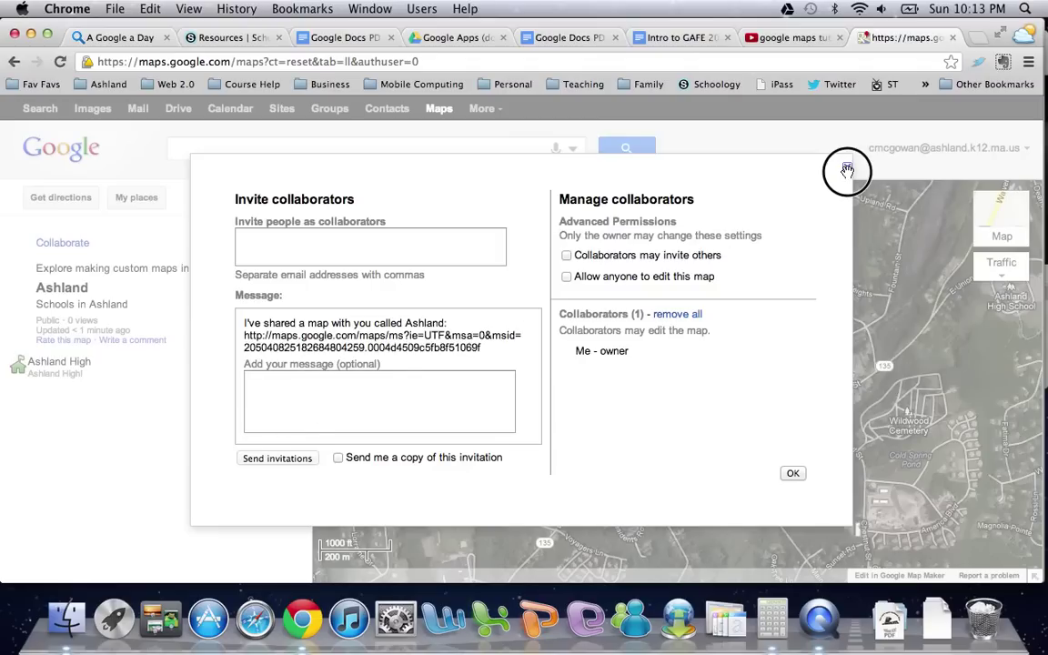
pyautogui.click(847, 170)
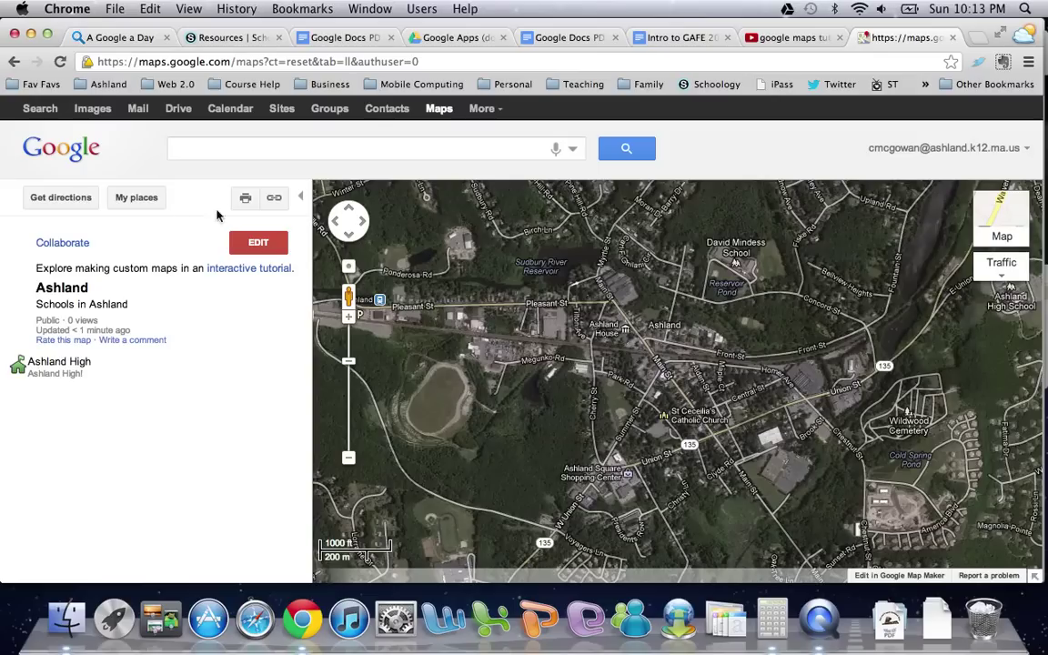
# - Show the Ashland map's shareable URL and embed HTML
pyautogui.click(277, 197)
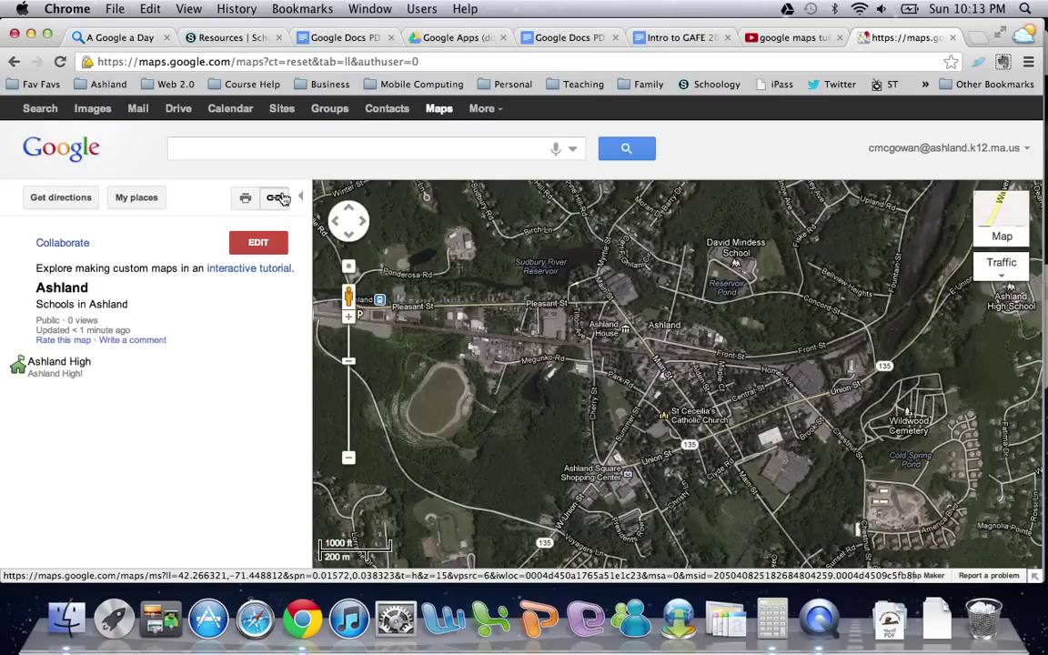